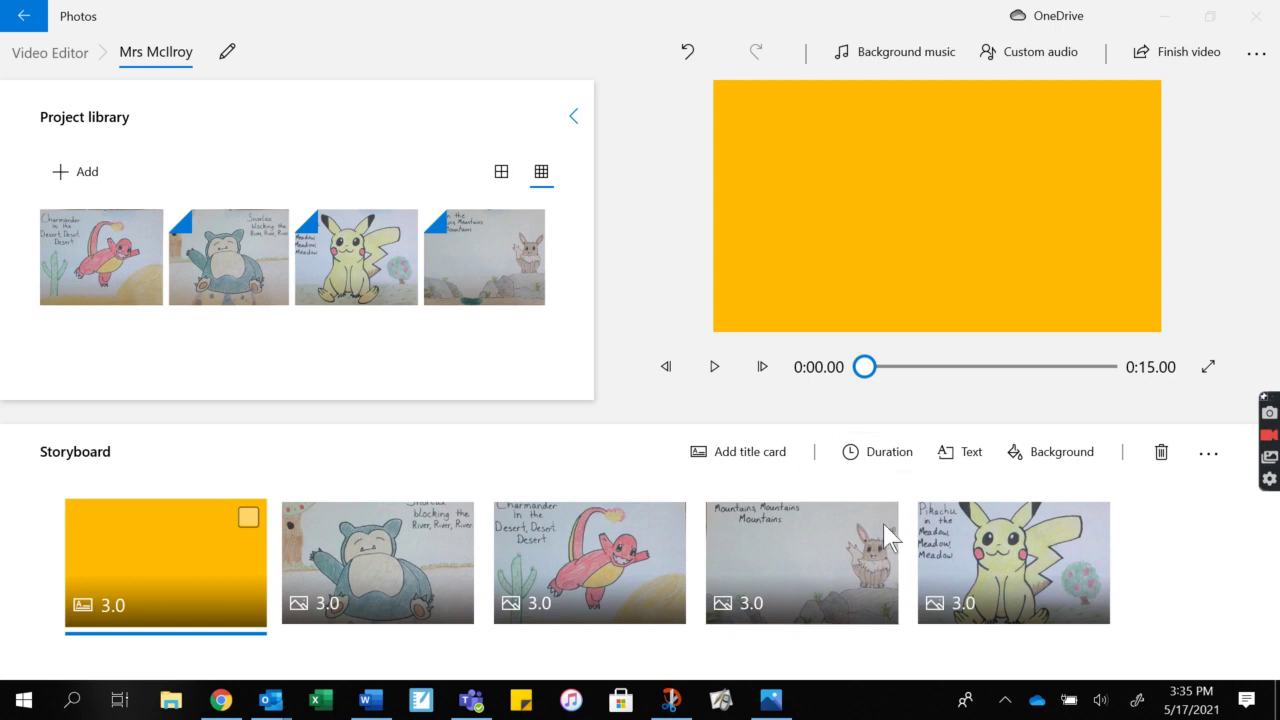
- Play the video to time its opening and set the orange title card's duration to 12.75 seconds
left_click(714, 368)
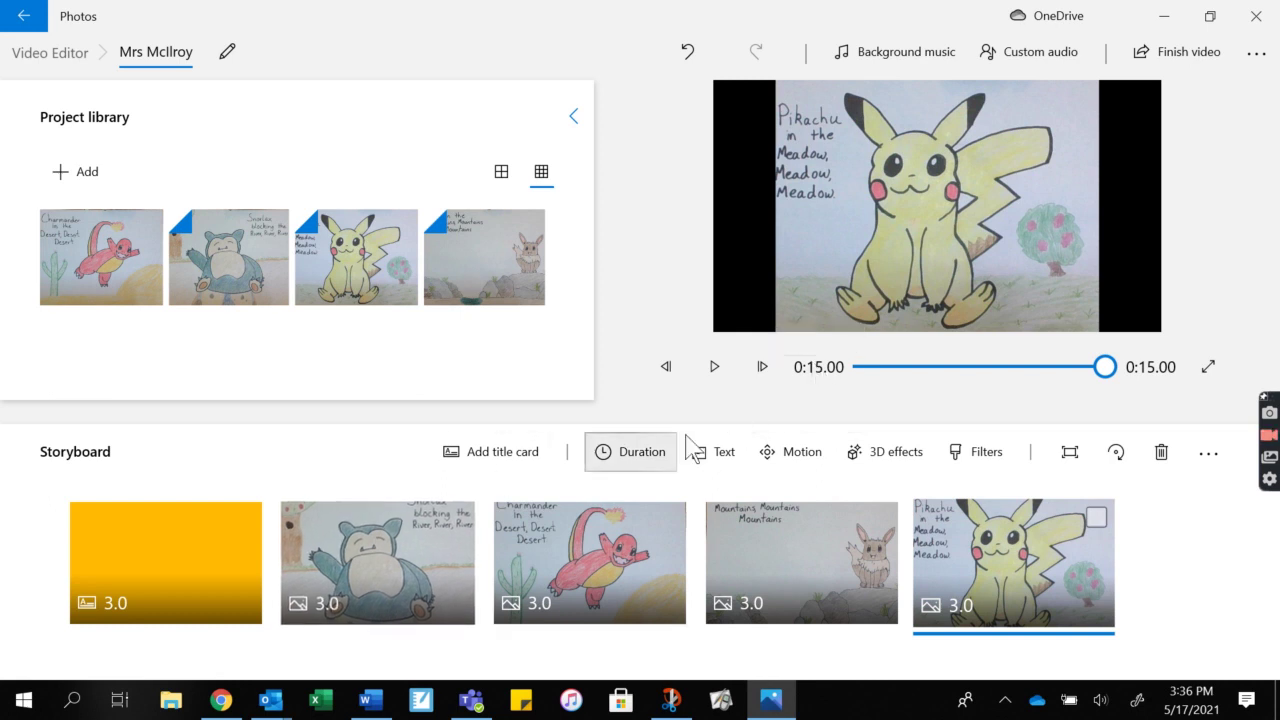
left_click(710, 372)
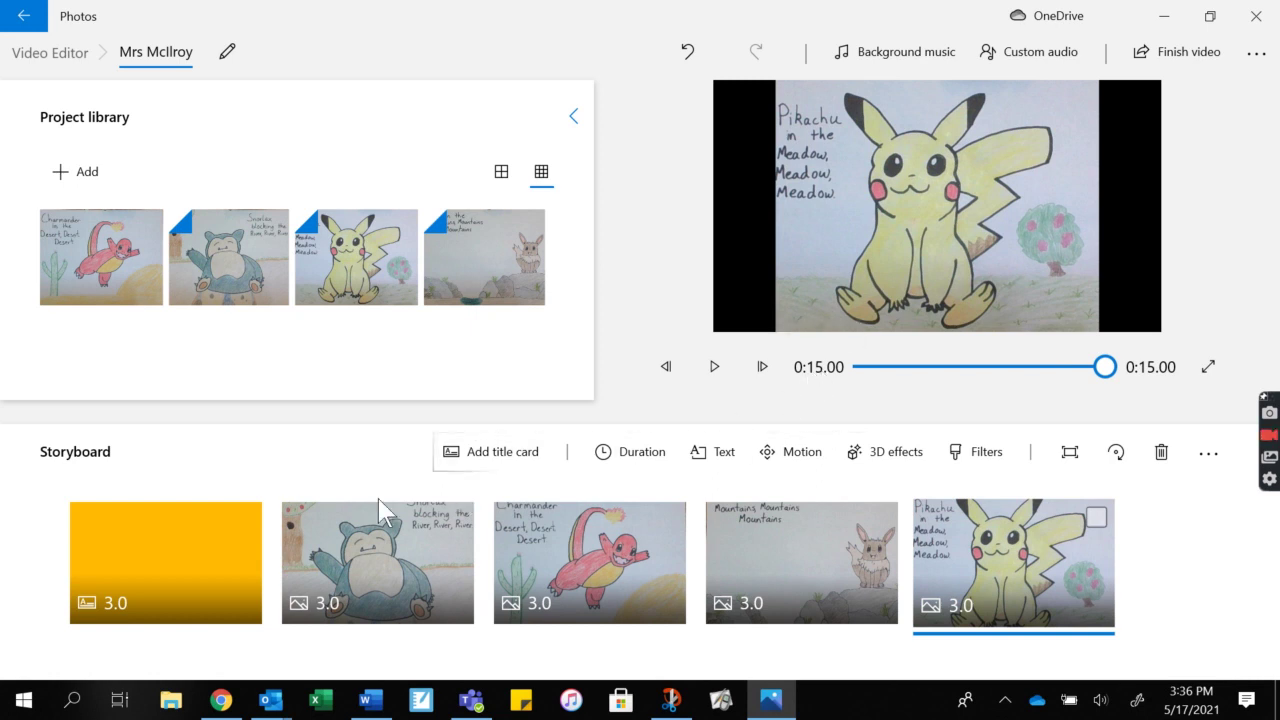
left_click(113, 606)
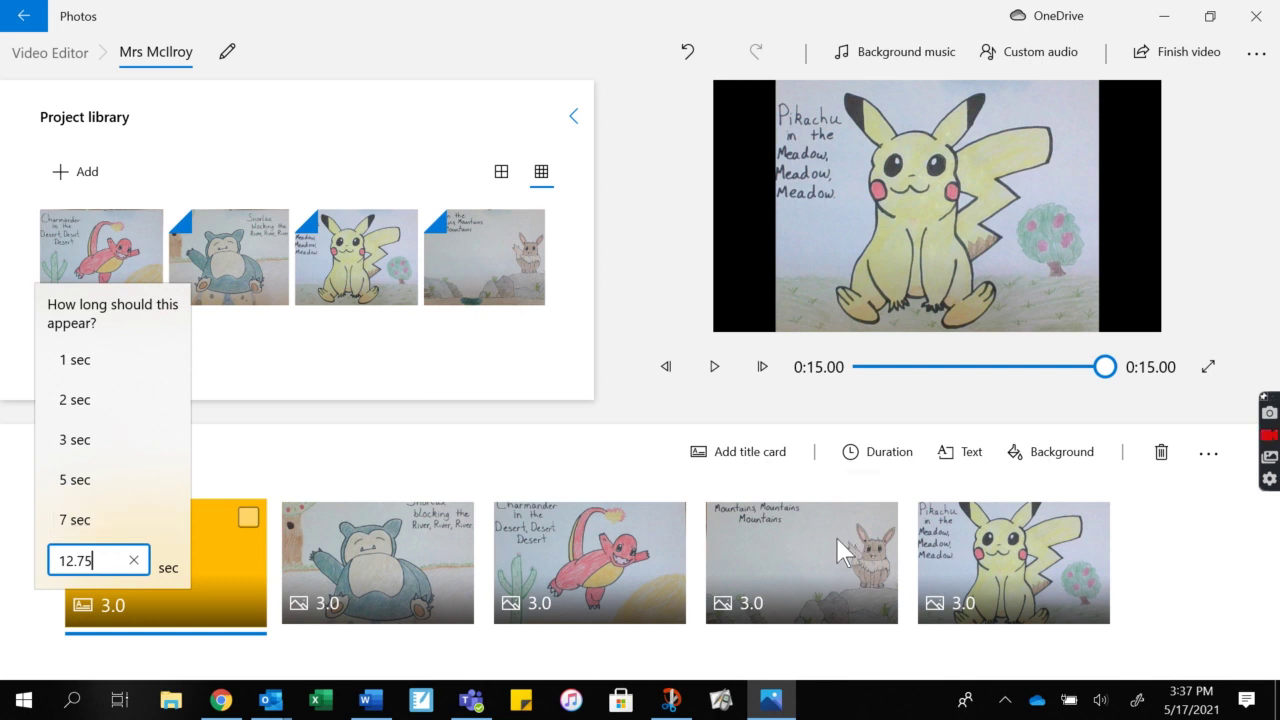
left_click(568, 428)
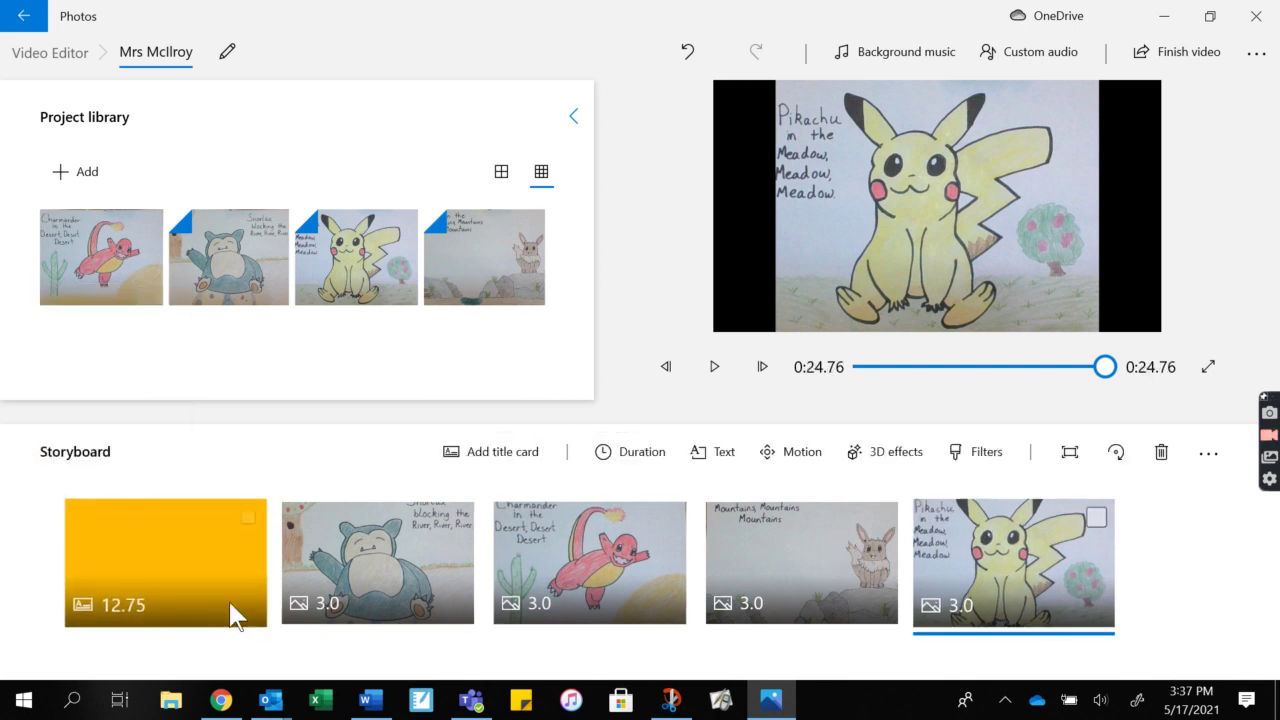
- Play the video again and set the Snorlax picture's duration to 12 seconds
left_click(712, 368)
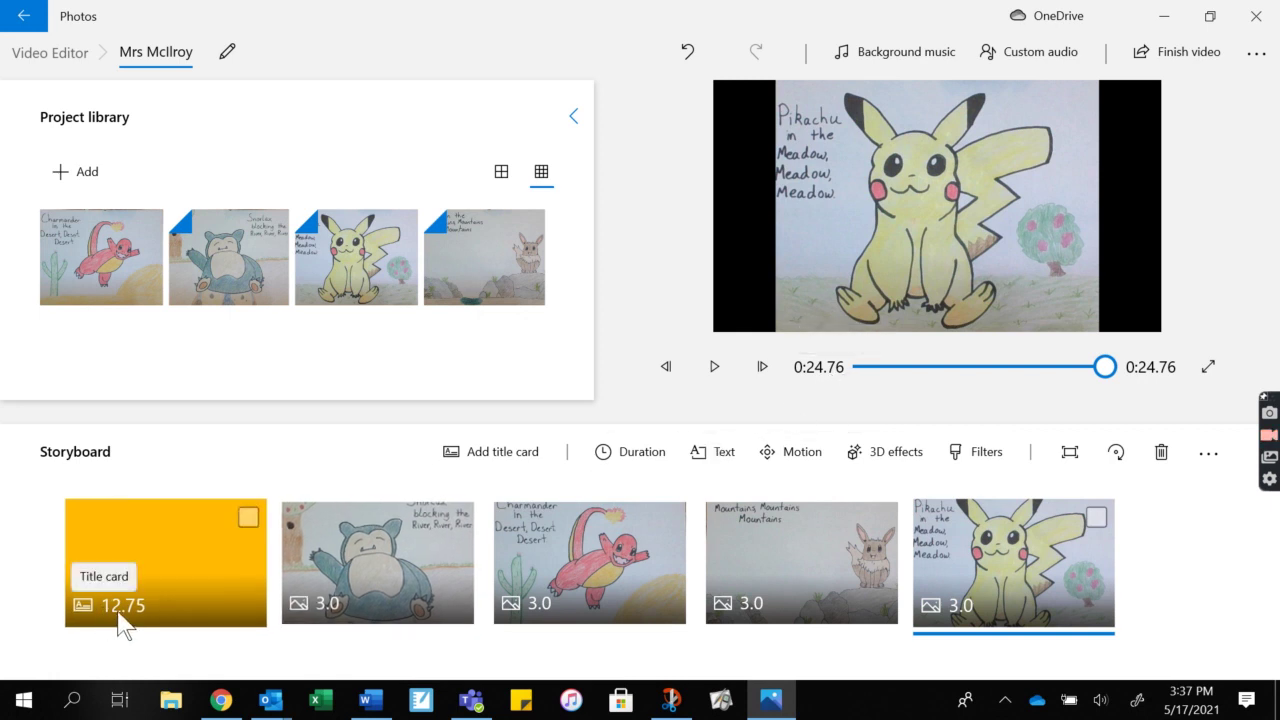
left_click(328, 606)
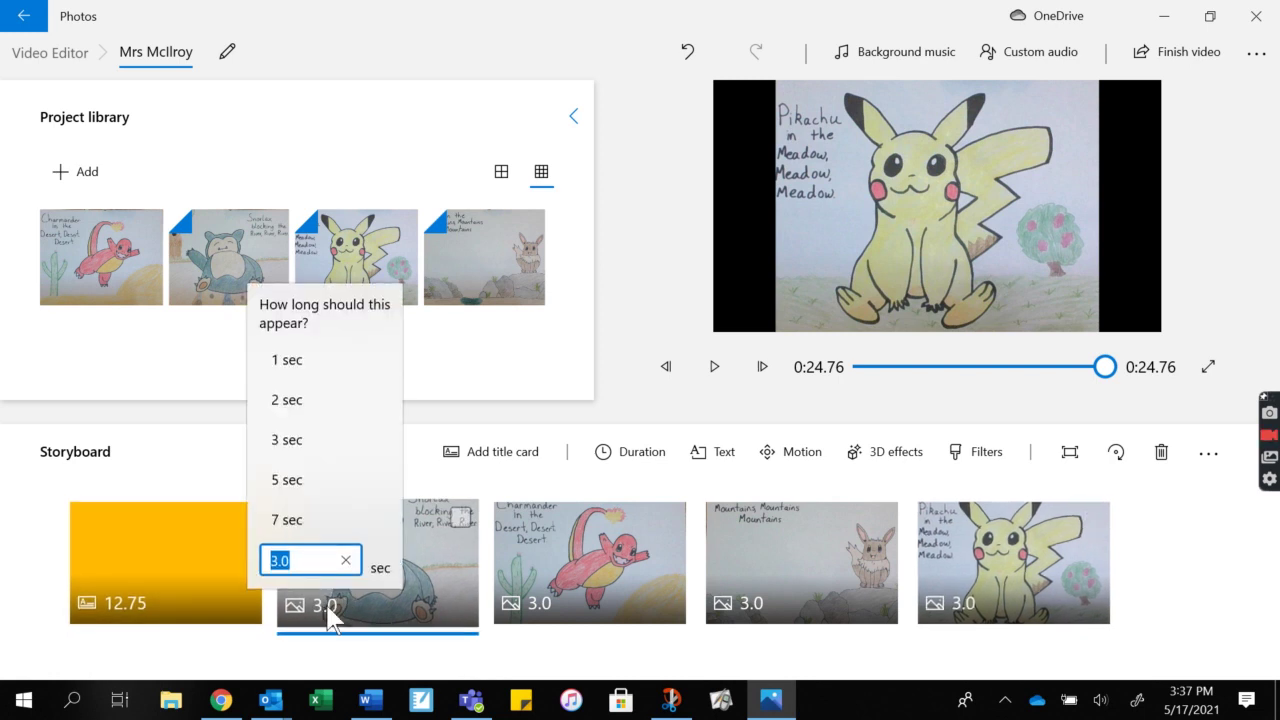
type("12")
key("Return")
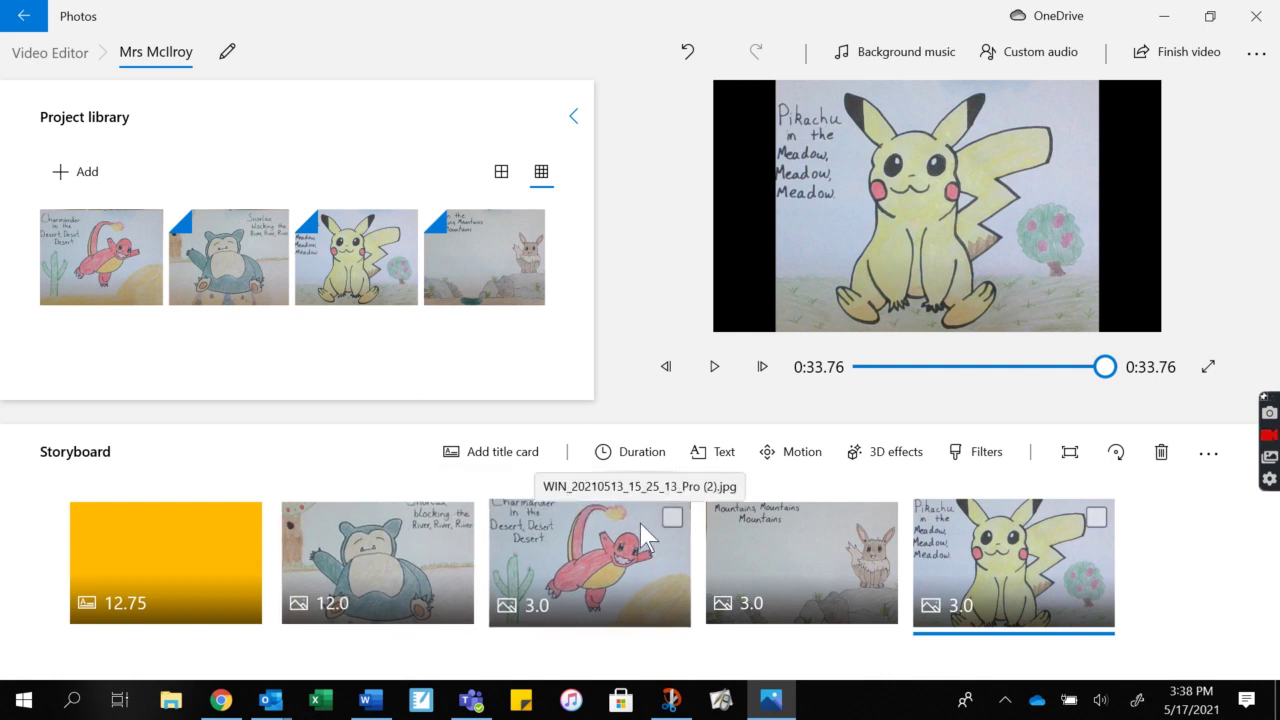
- Replay the video and set the Charmander picture's duration to 12 seconds
left_click(723, 367)
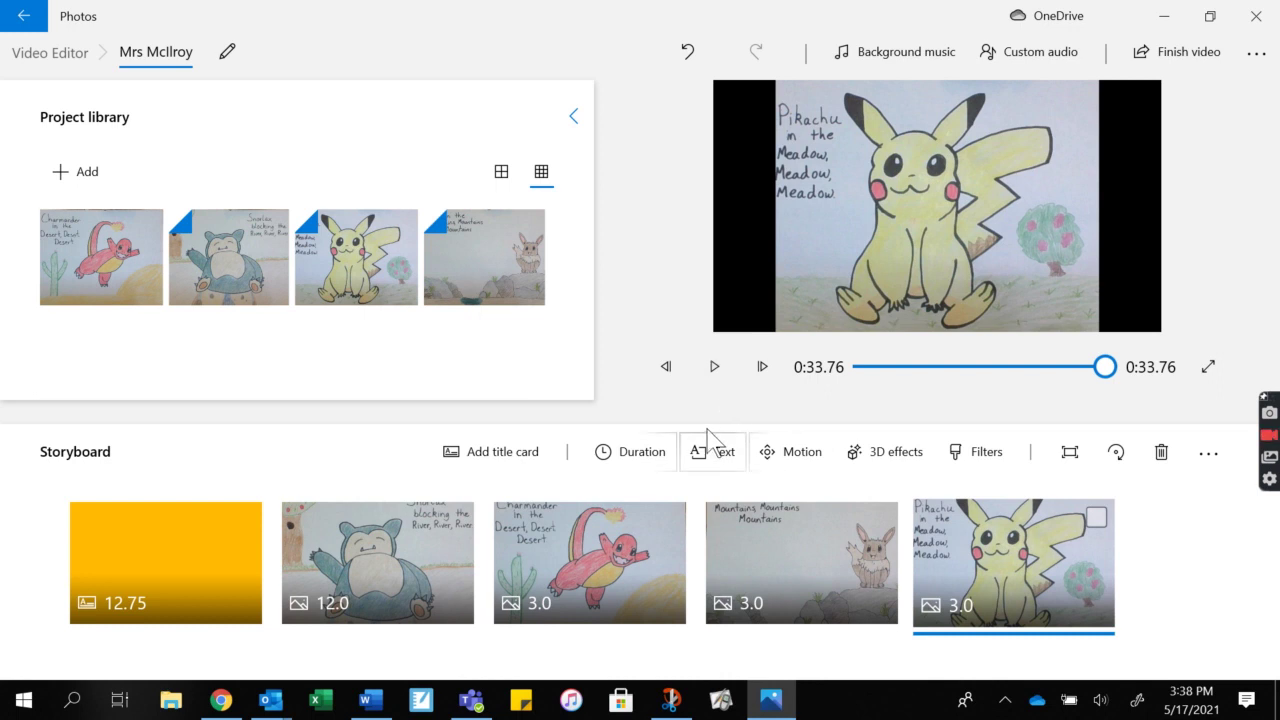
left_click(553, 611)
type("12")
key("Return")
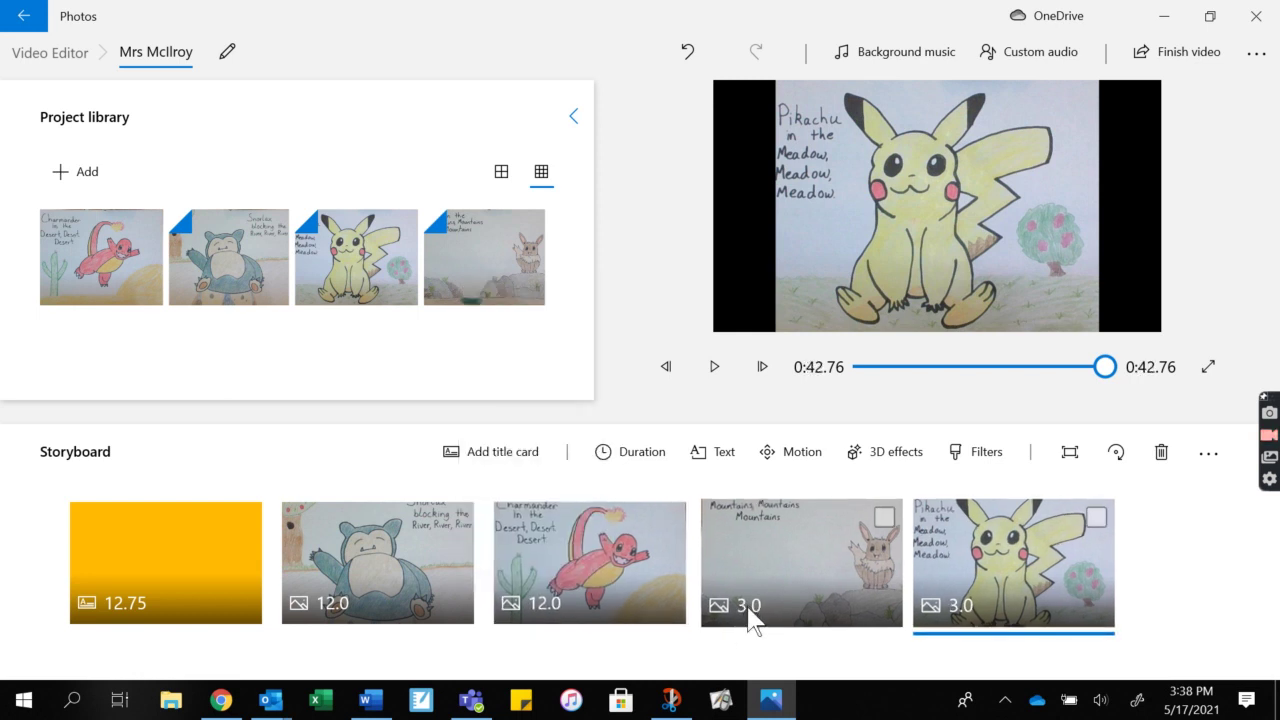
- Set the durations of the Eevee and Pikachu pictures to 12 seconds each
left_click(751, 612)
type("12")
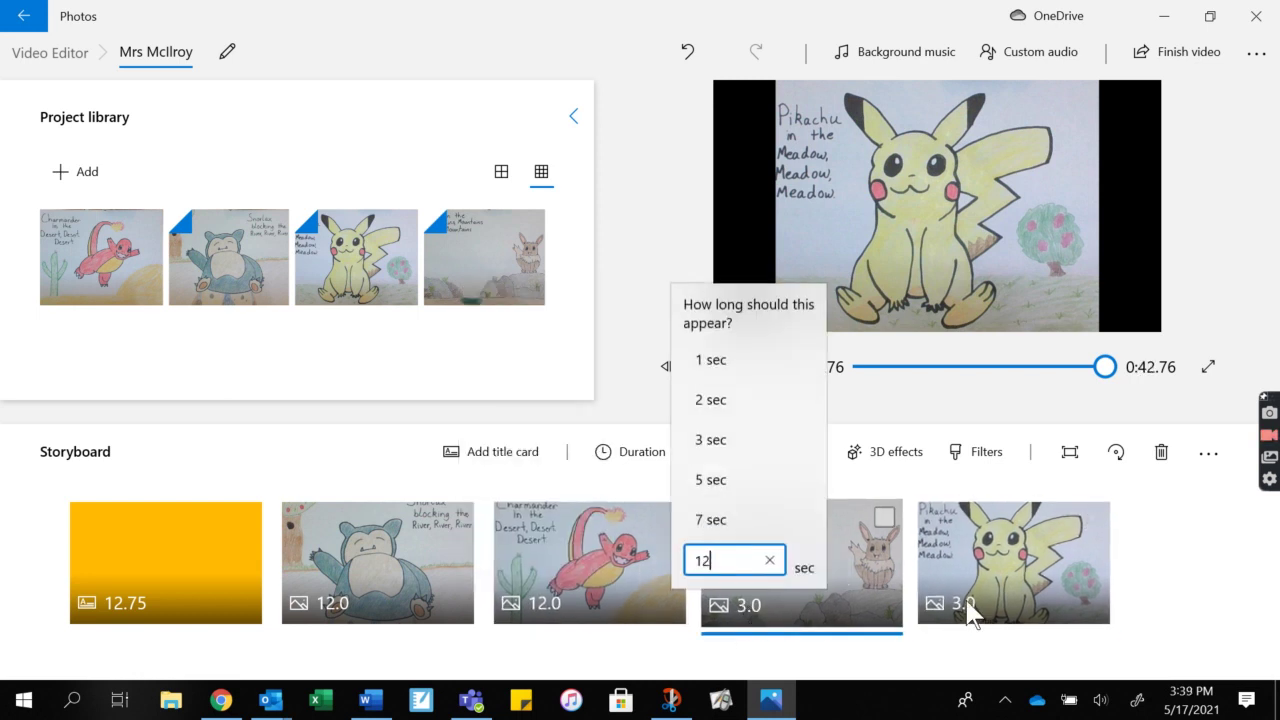
left_click(968, 615)
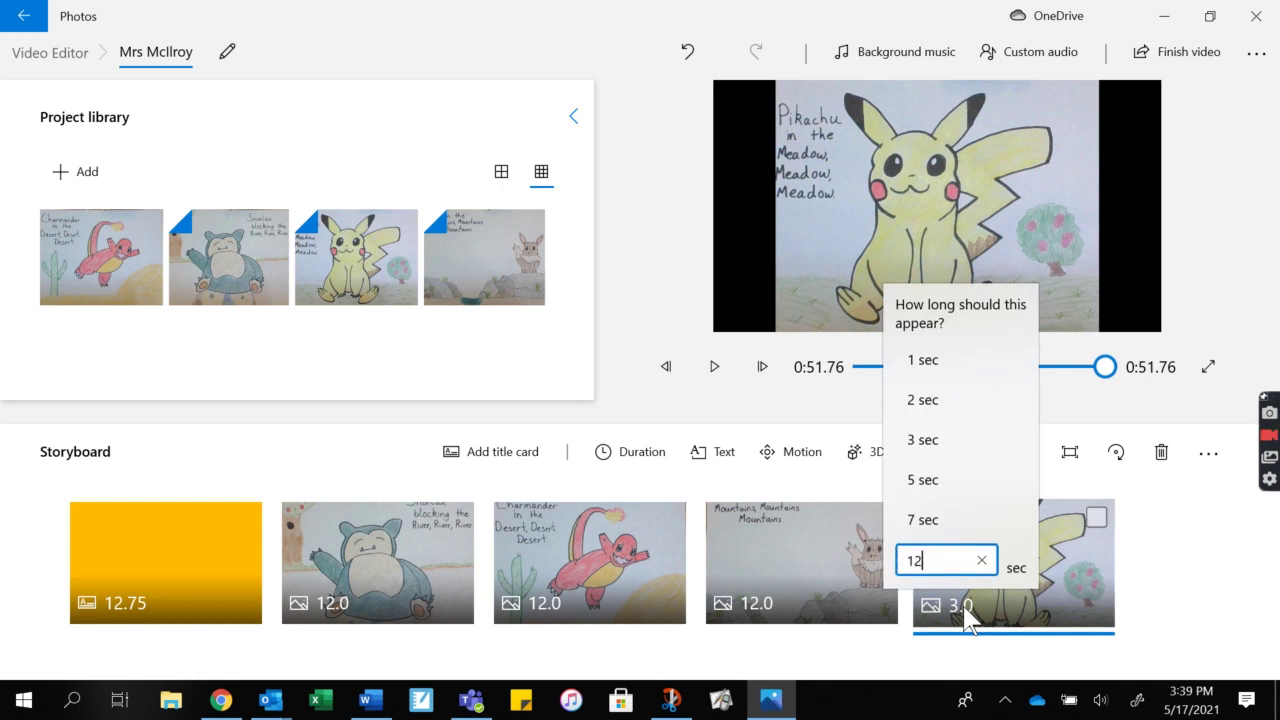
left_click(1186, 588)
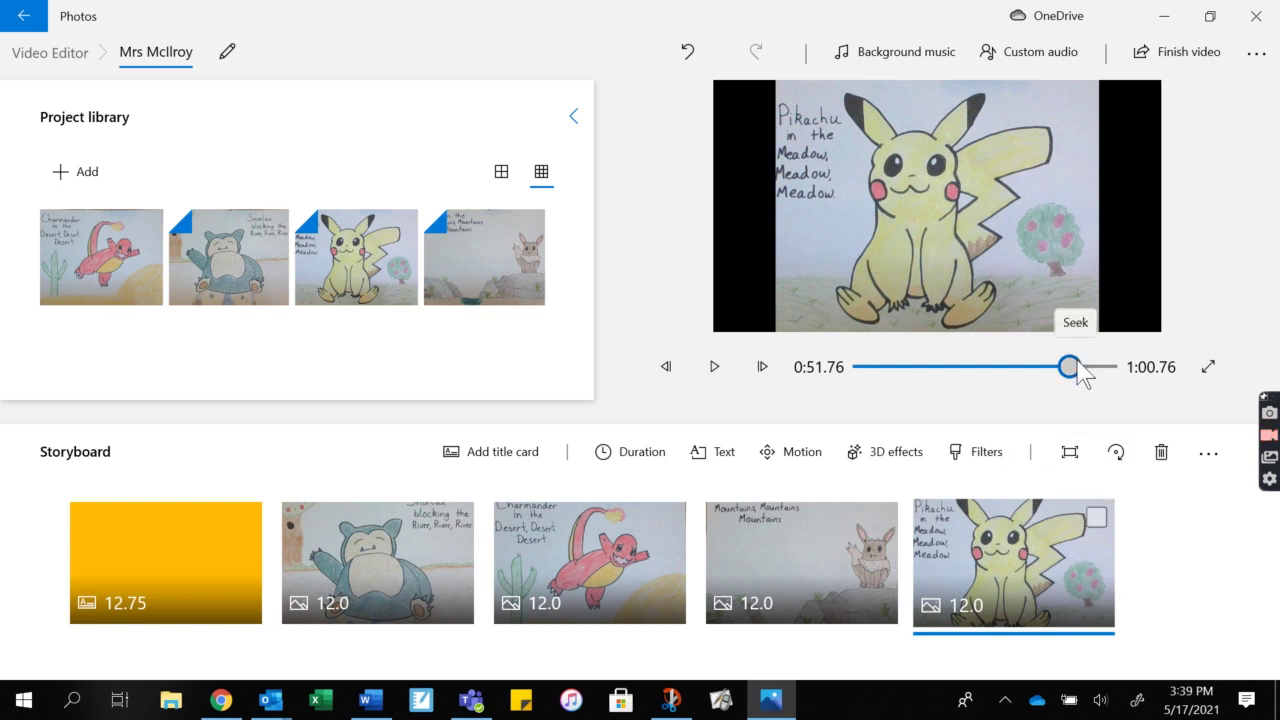
- Preview the changes from the title card through each picture by seeking to just before each one and playing it
left_click_drag(1070, 375, 840, 398)
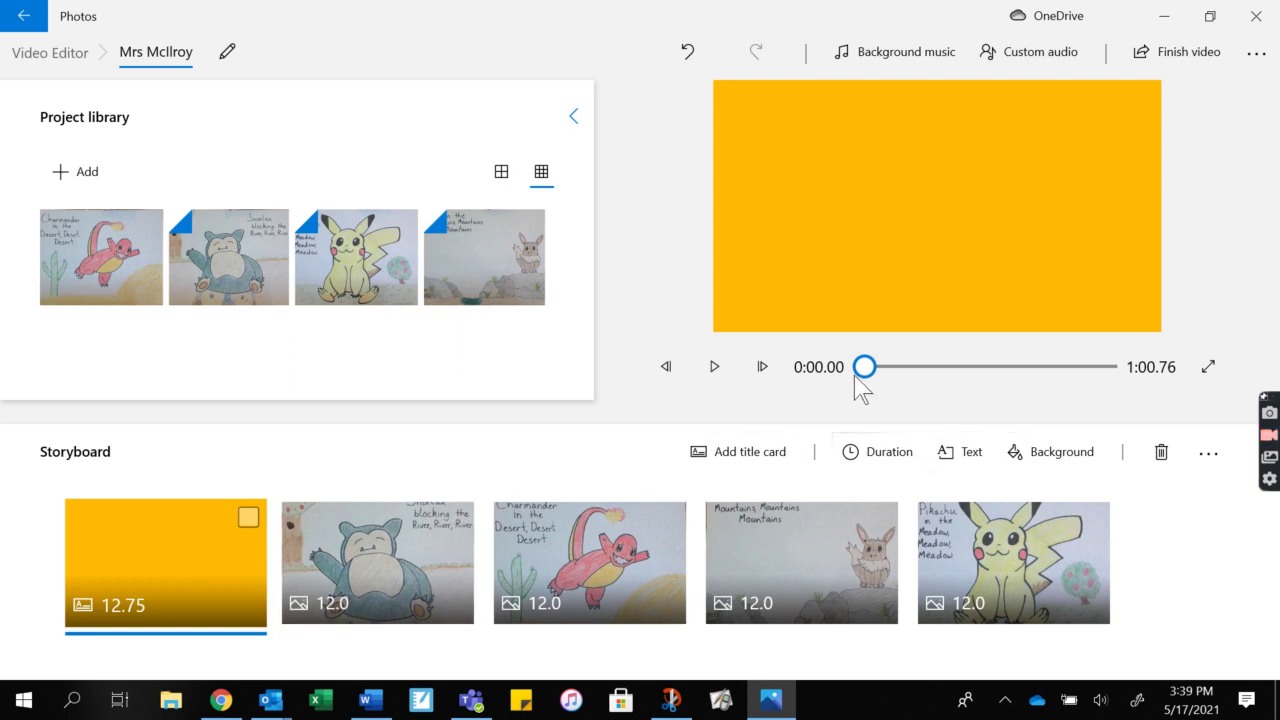
left_click_drag(863, 370, 910, 376)
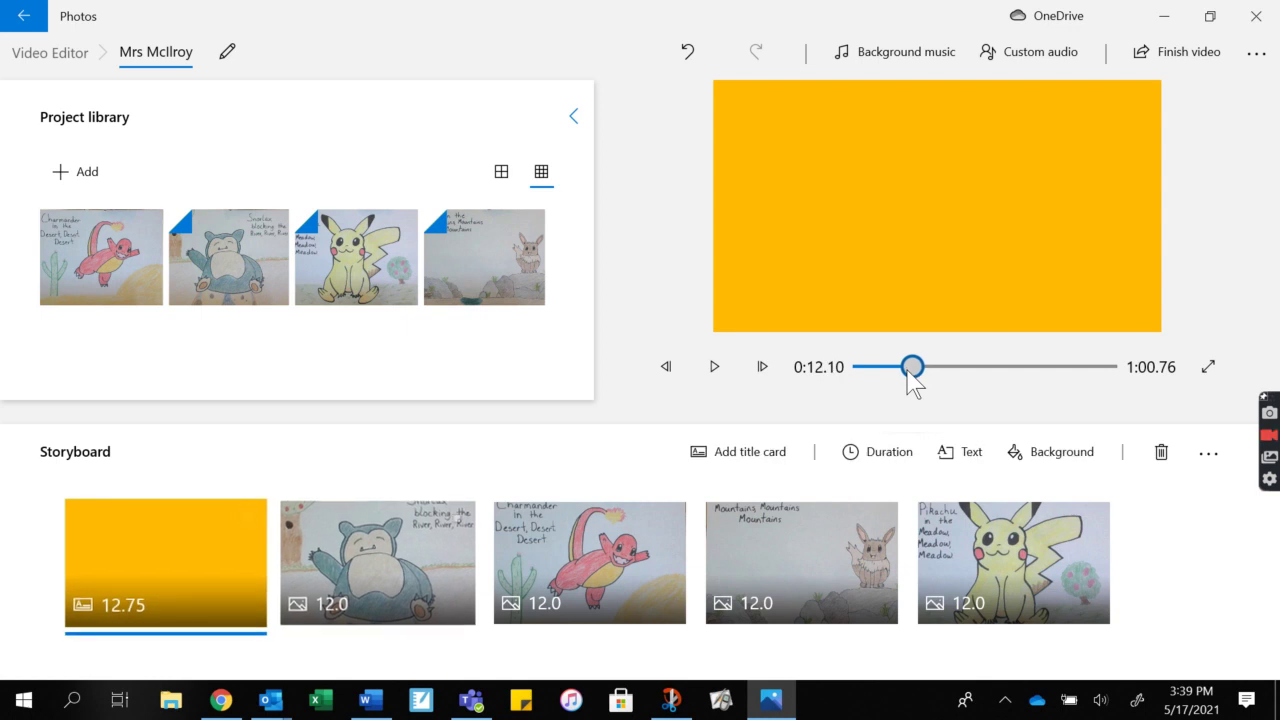
left_click(714, 367)
left_click(714, 370)
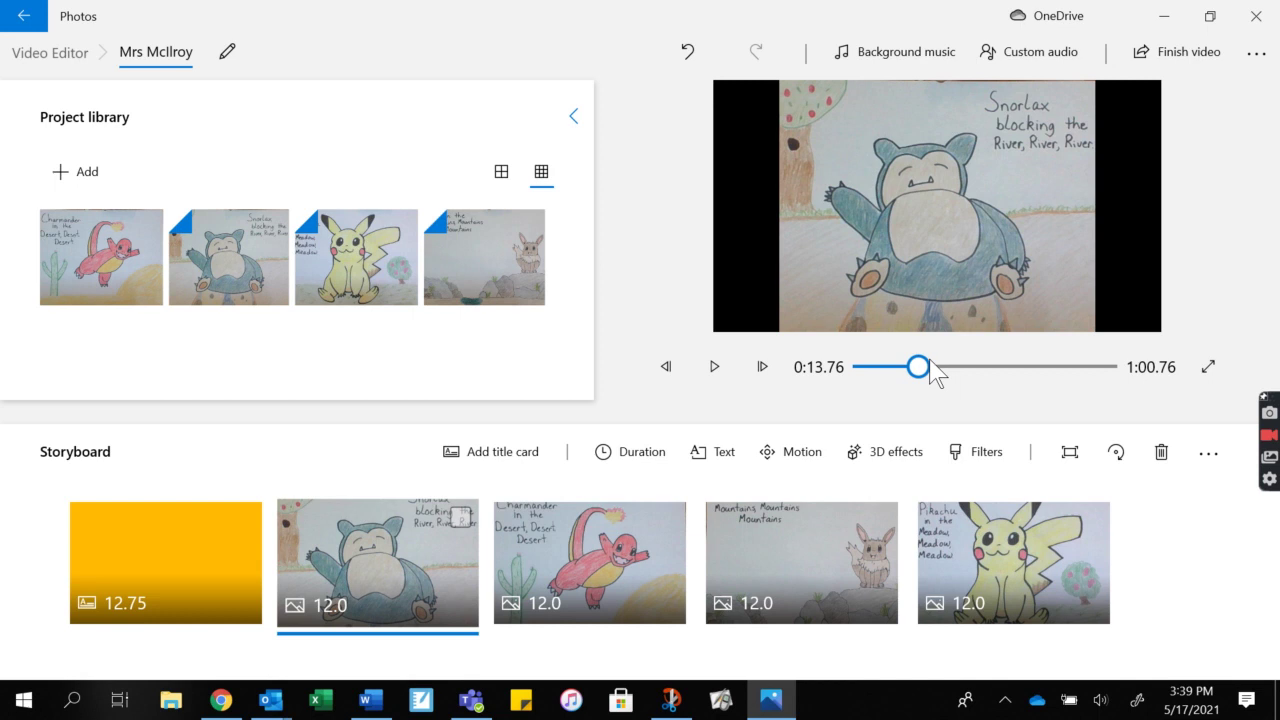
left_click_drag(924, 368, 965, 366)
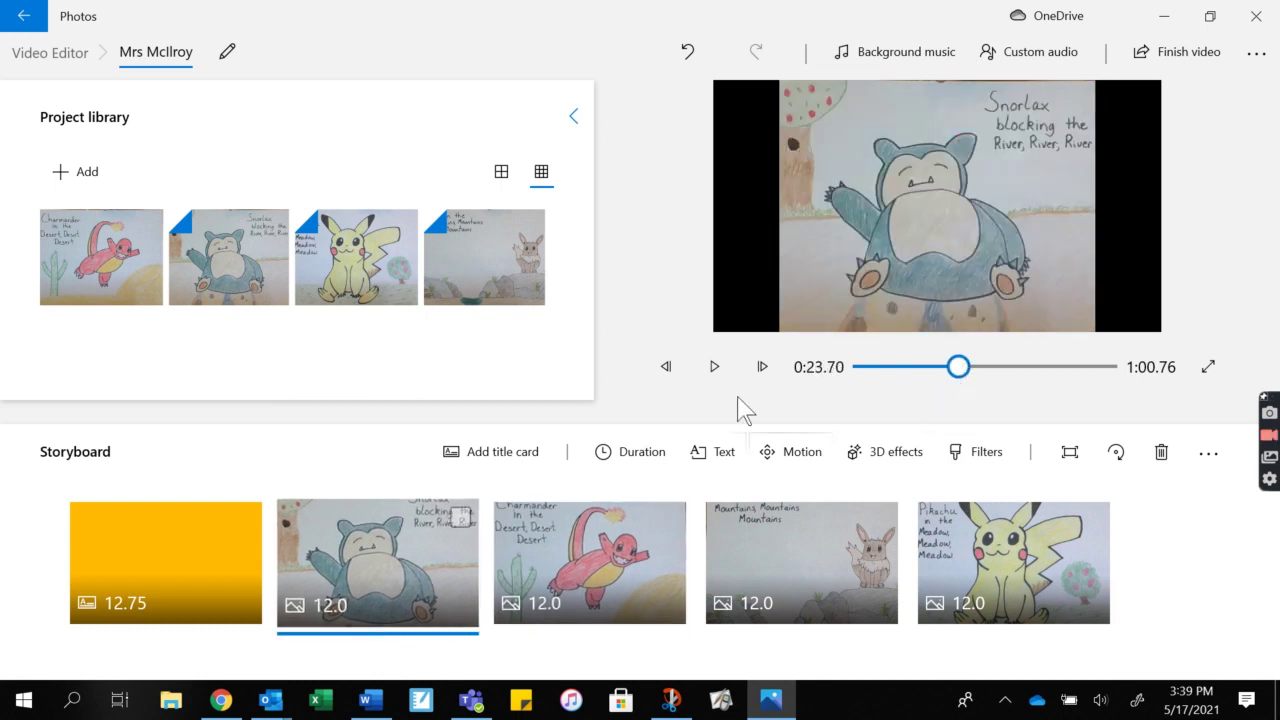
left_click(716, 370)
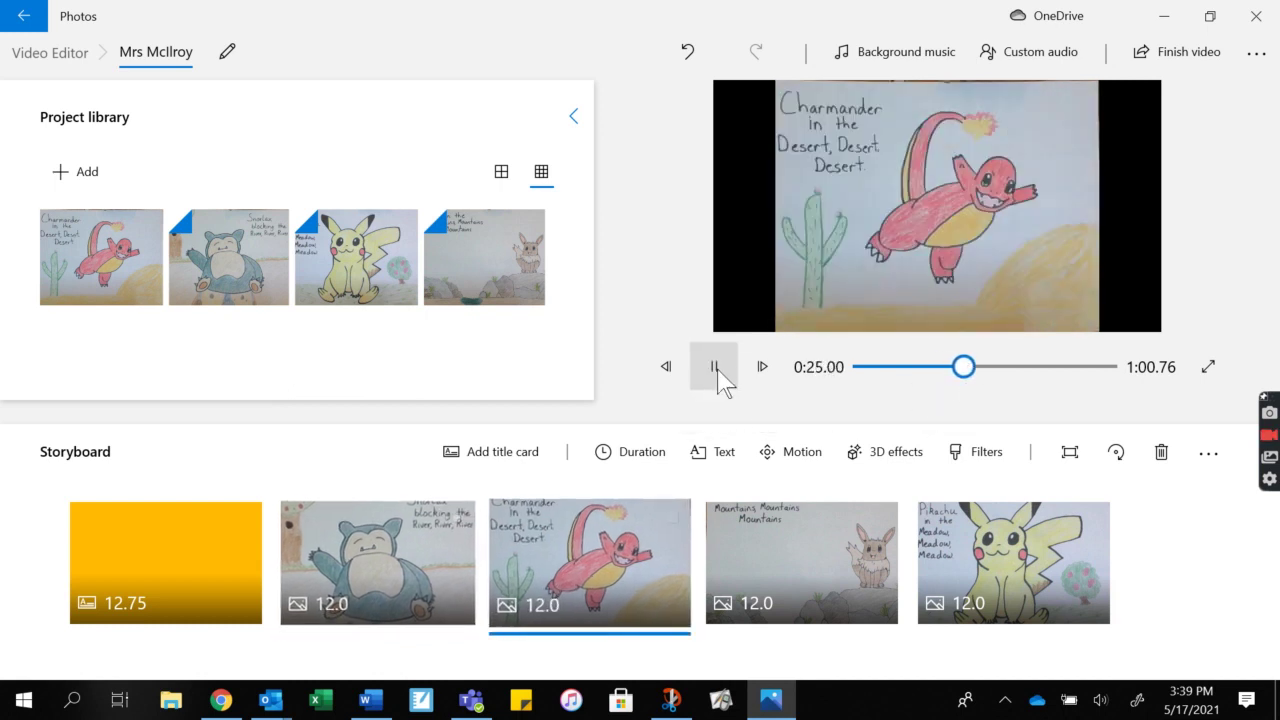
left_click(716, 368)
left_click_drag(965, 366, 1001, 367)
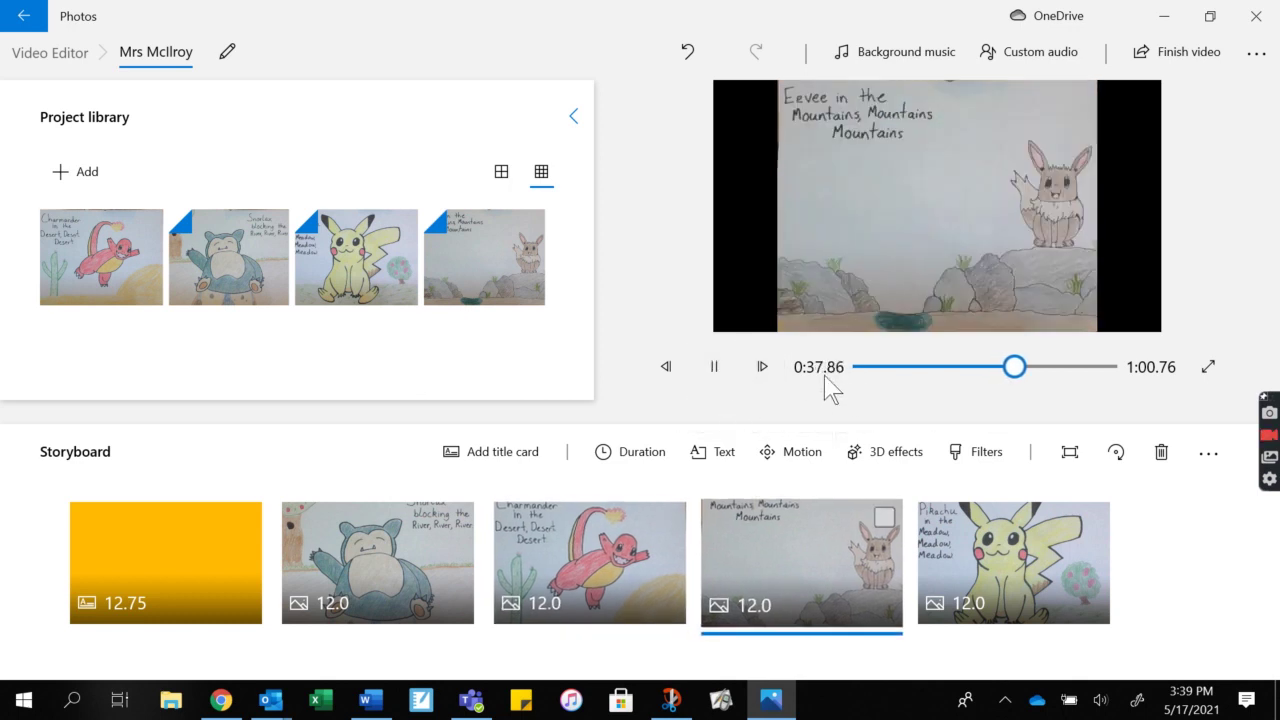
left_click(714, 386)
left_click_drag(1022, 367, 1104, 369)
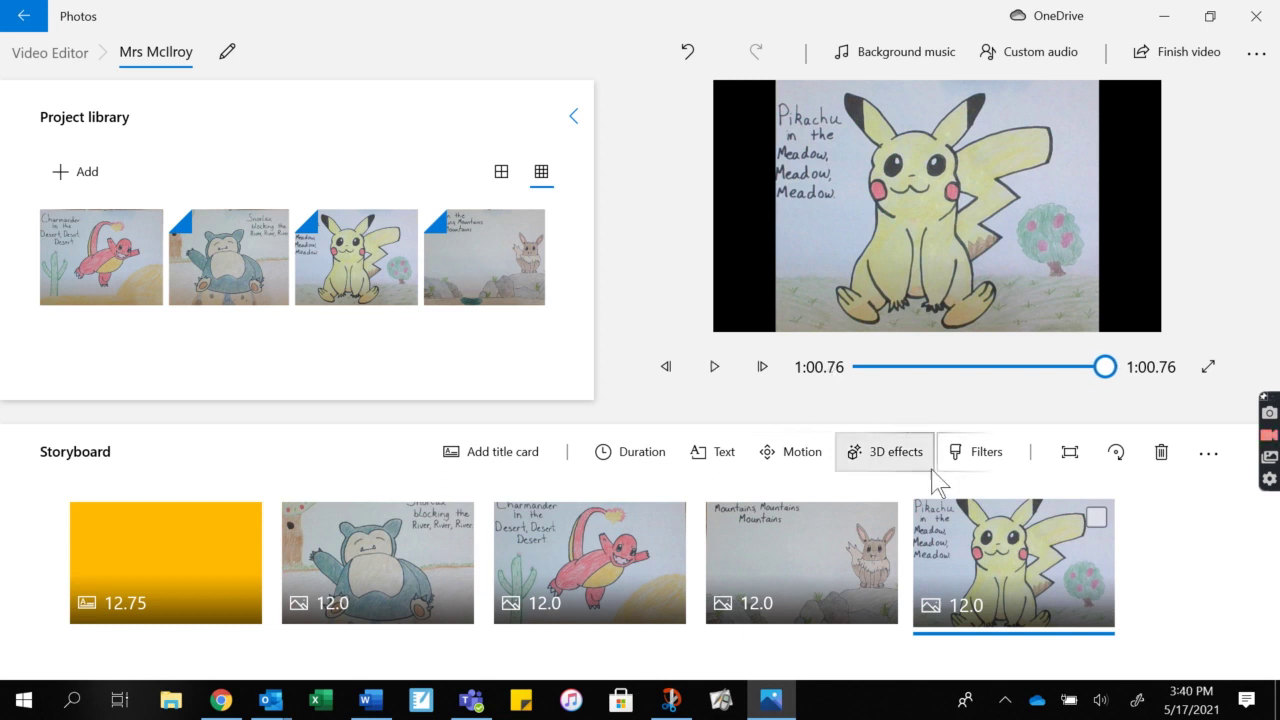
- Set the Pikachu picture's duration to 15 seconds and play the end of the video
left_click(967, 604)
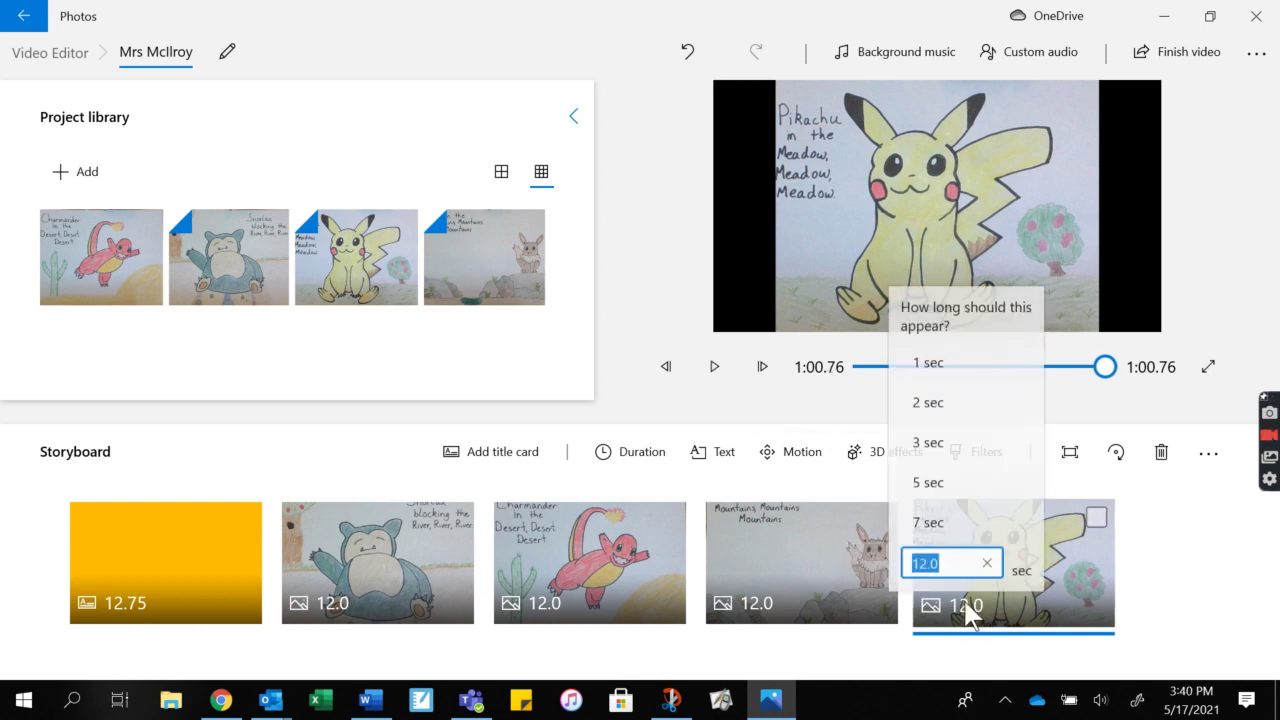
type("15")
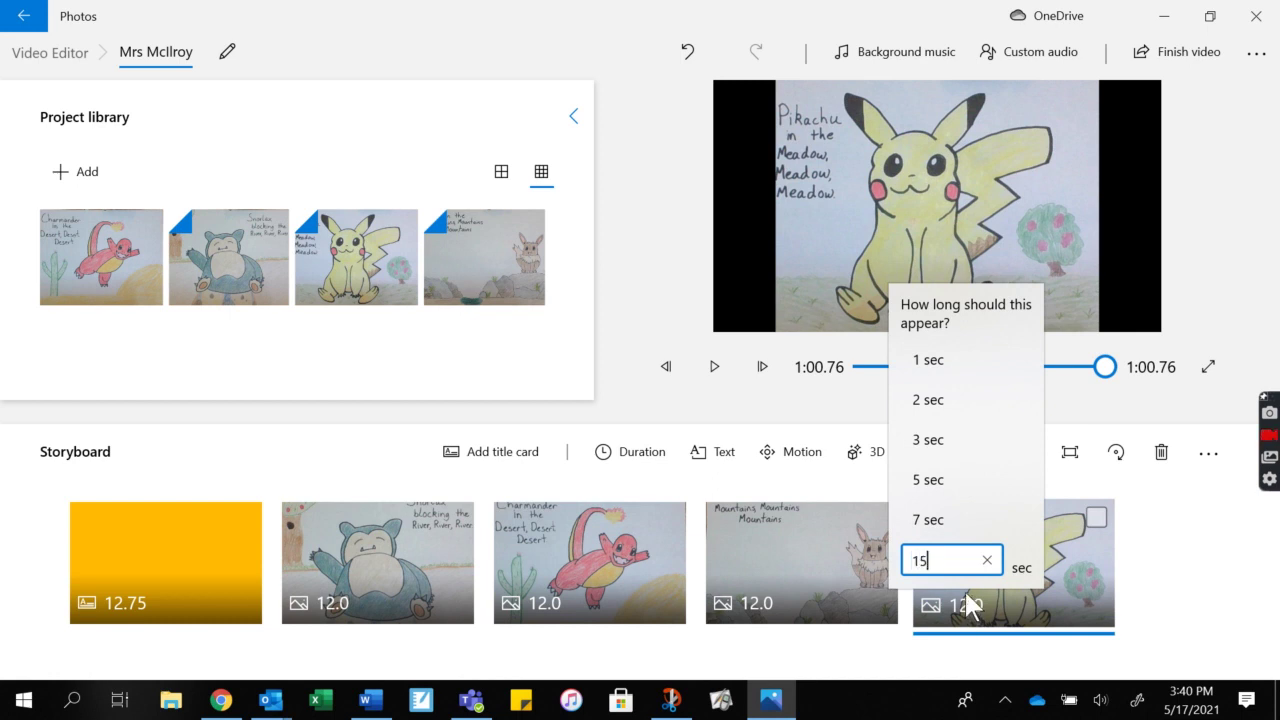
left_click(1205, 543)
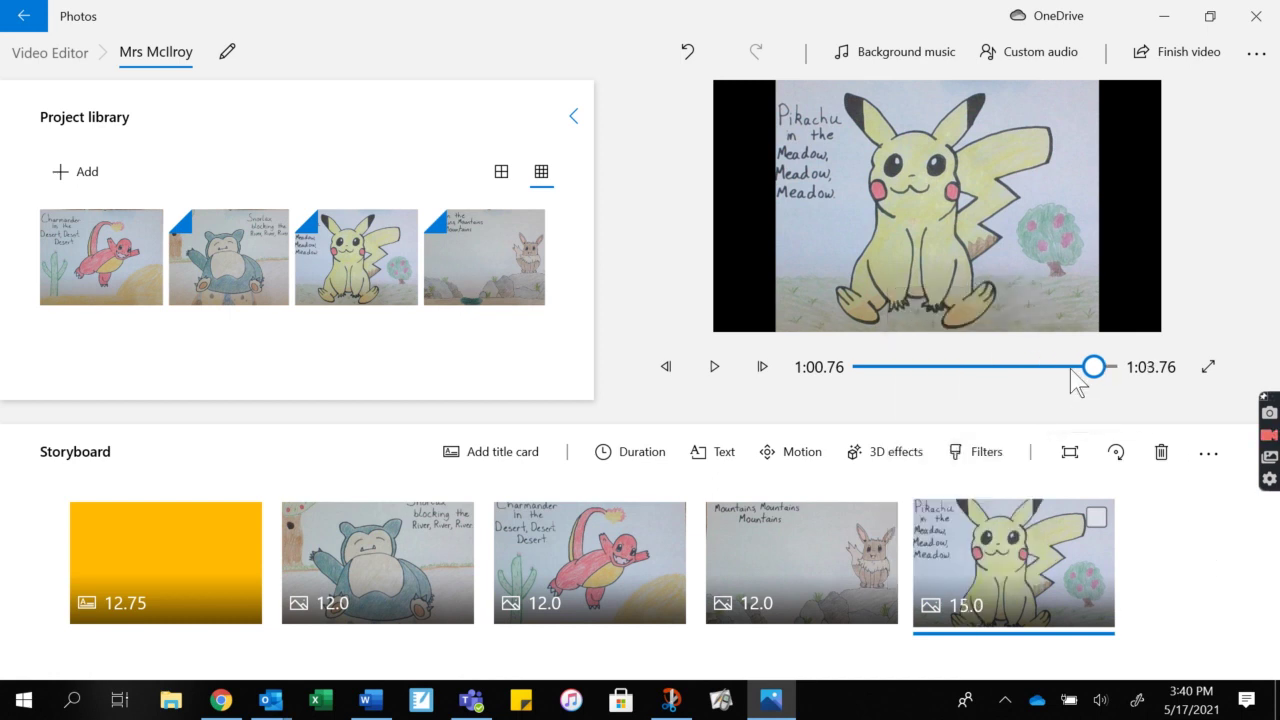
left_click(703, 376)
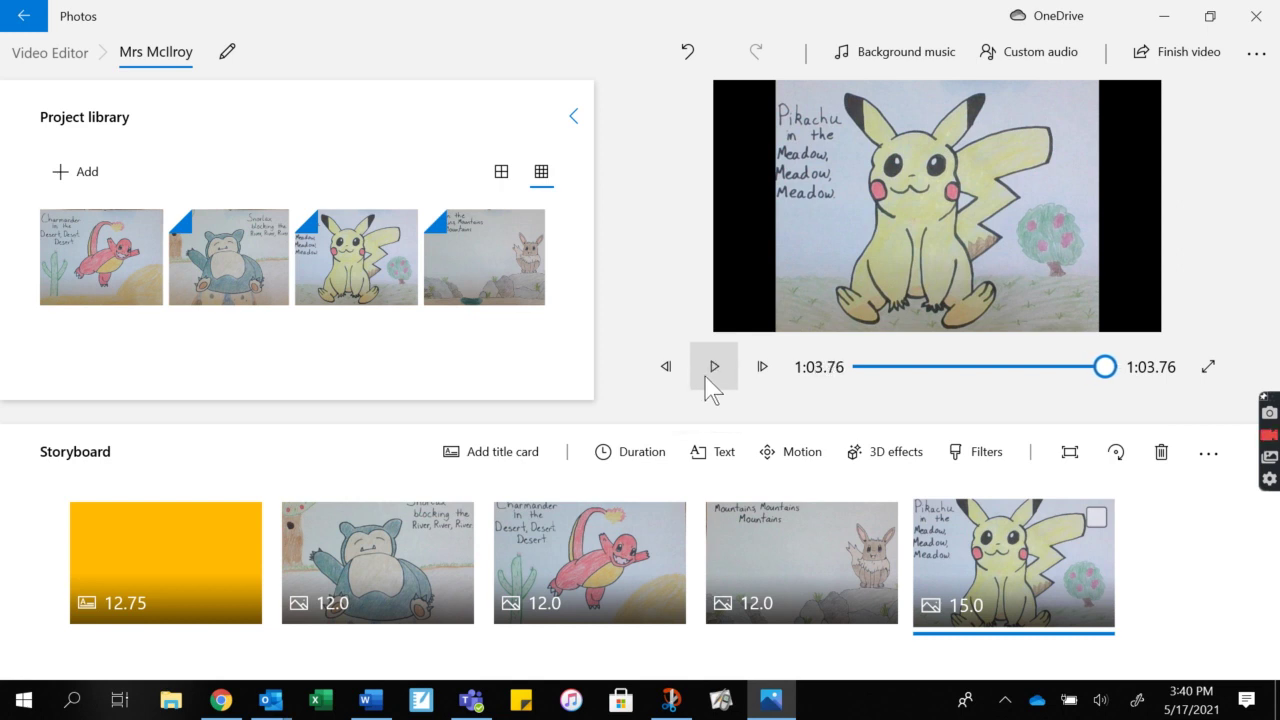
- Set the Pikachu picture's duration to 17 seconds and play the video's ending from about 0:58
left_click(968, 606)
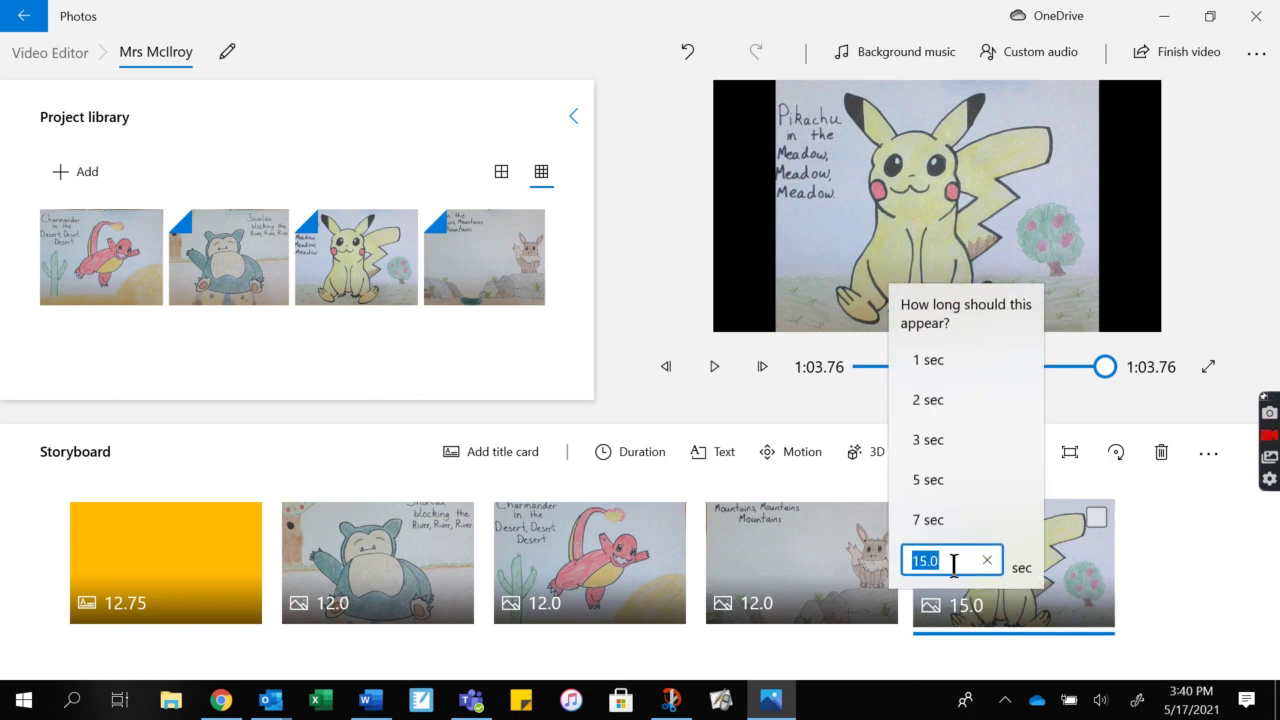
type("17")
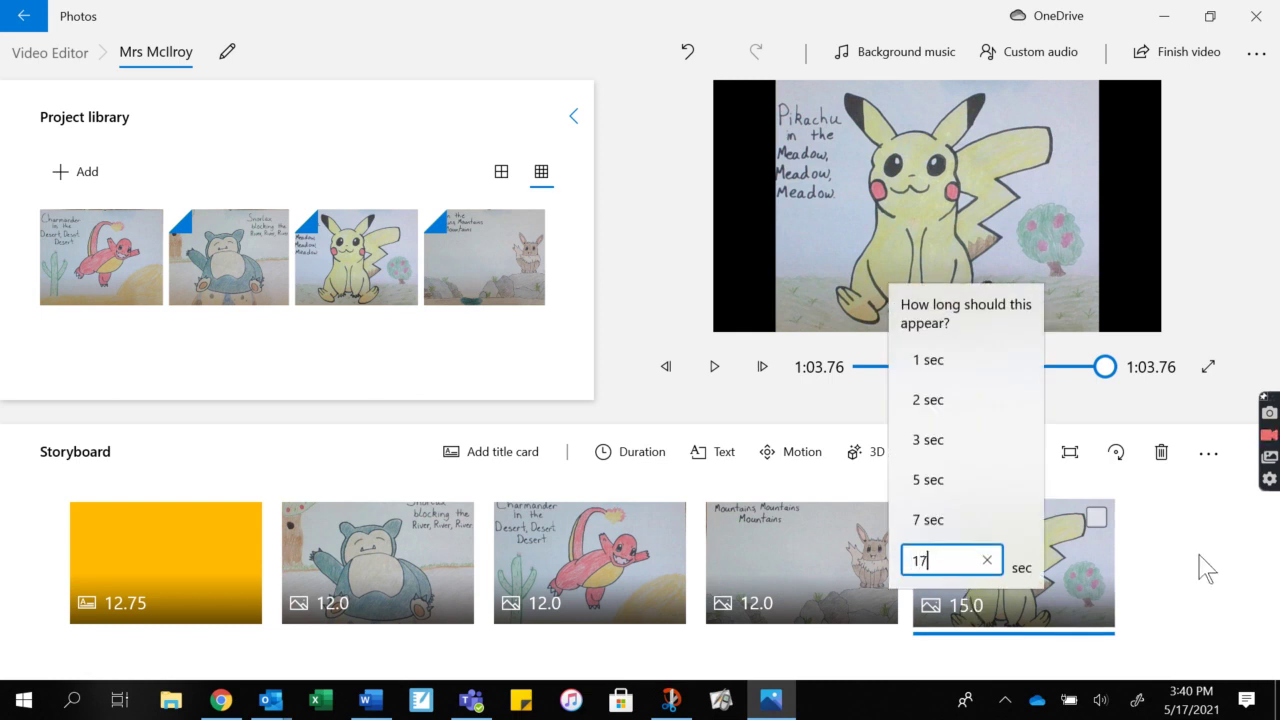
key("Return")
left_click(707, 375)
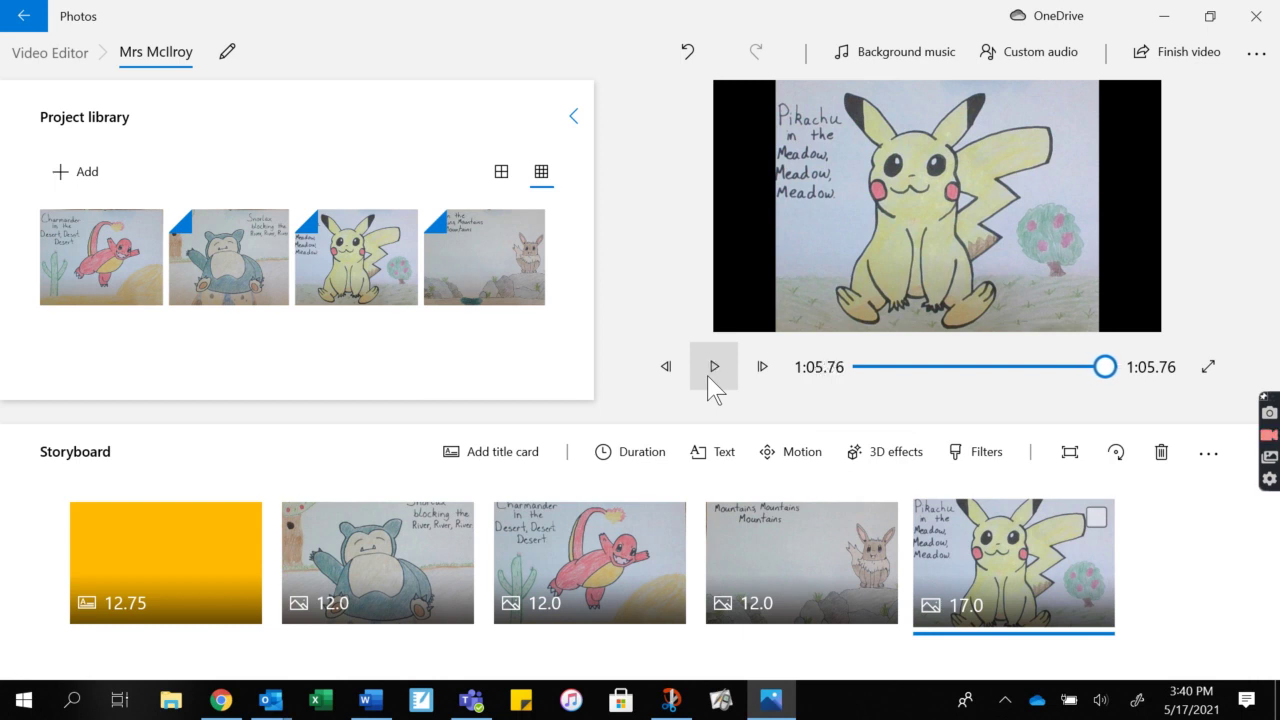
left_click(1072, 366)
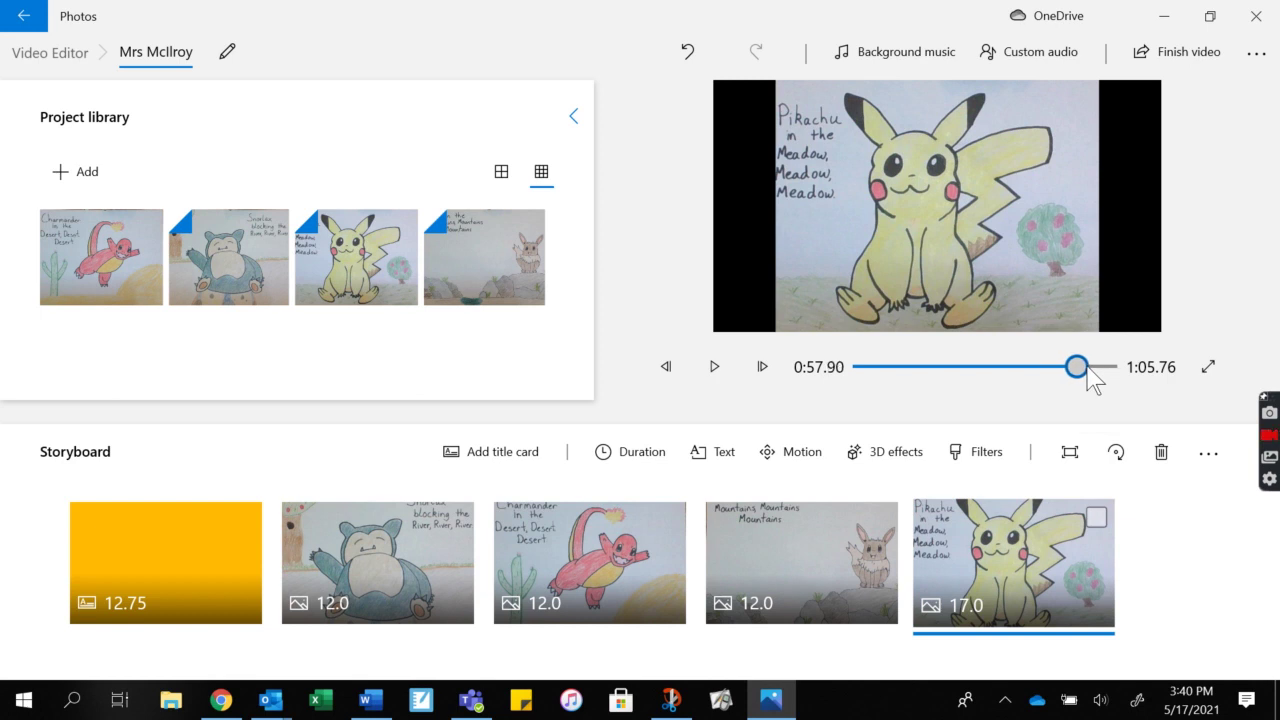
left_click(716, 370)
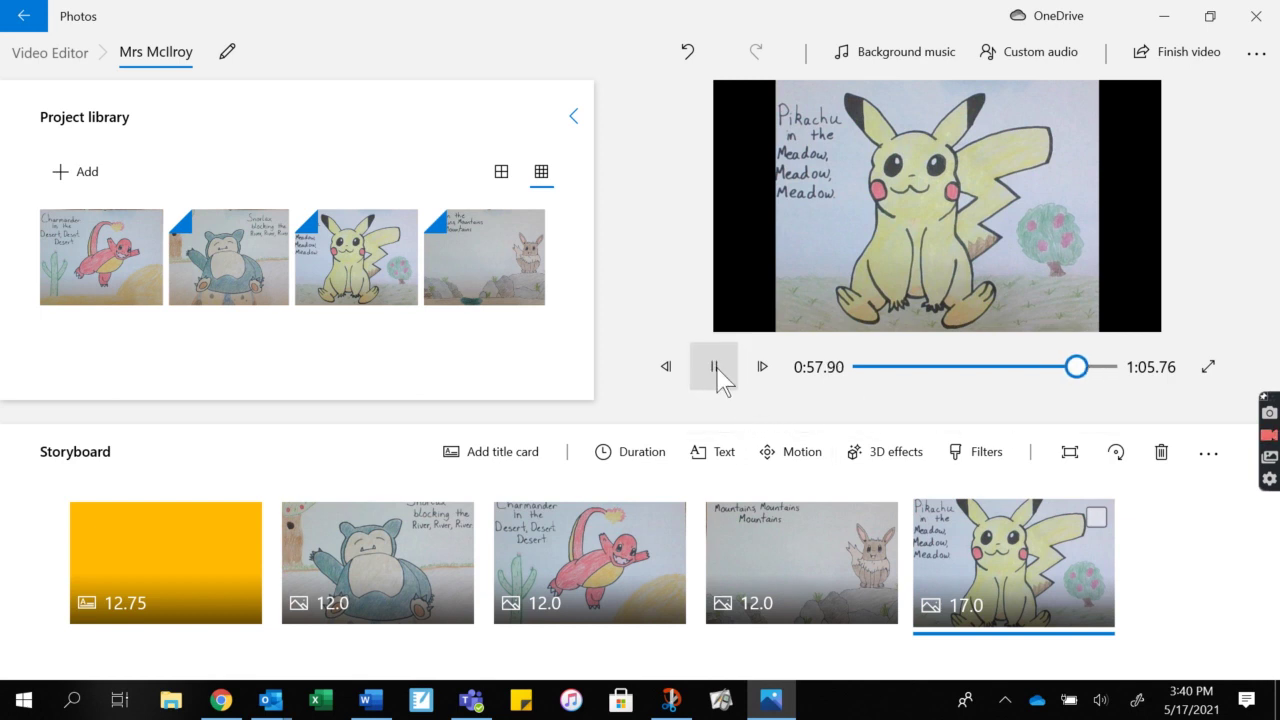